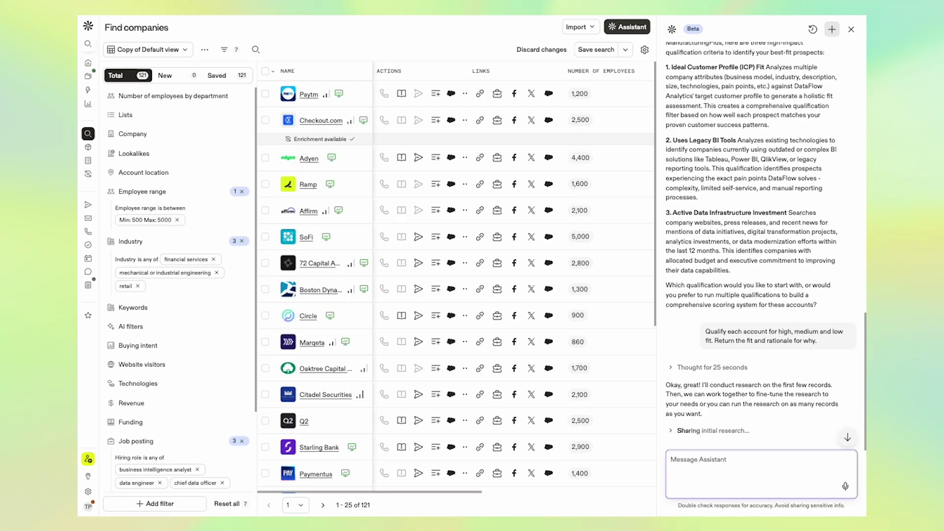
{"action": "type", "text": "n on all accounts"}
Ask the assistant to run the fit qualification on all accounts.
{"action": "key", "text": "Return"}
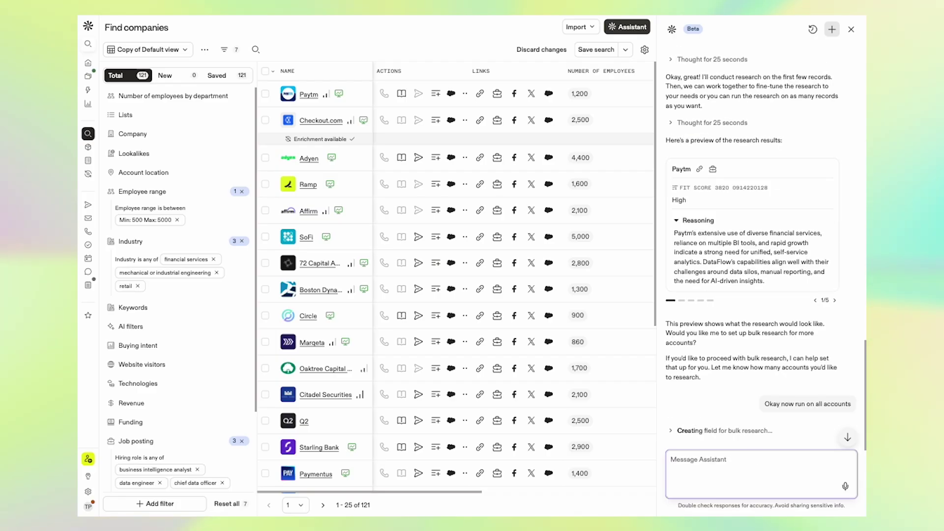
{"action": "type", "text": "Yes"}
{"action": "scroll", "coordinate": [454, 295], "scroll_direction": "right", "scroll_amount": 5}
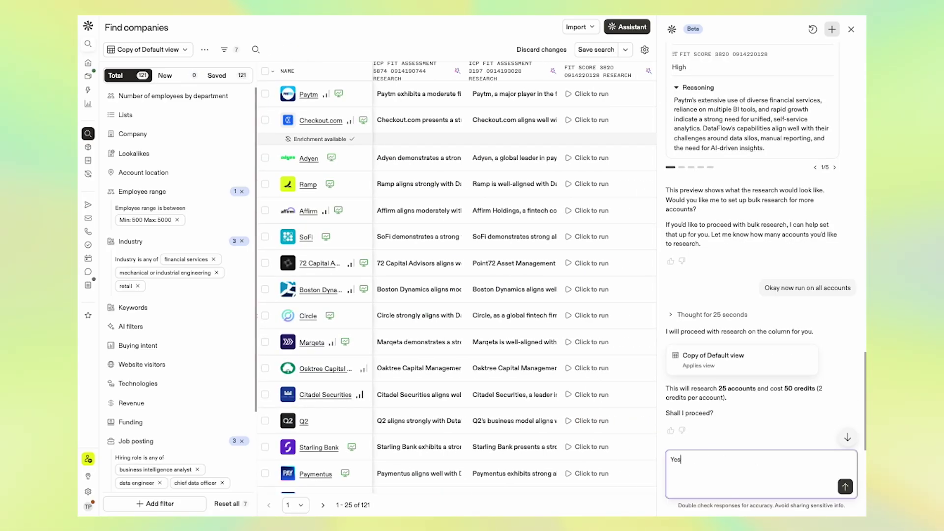
Confirm with 'Yes' to run the bulk fit research on all 25 accounts.
{"action": "key", "text": "Return"}
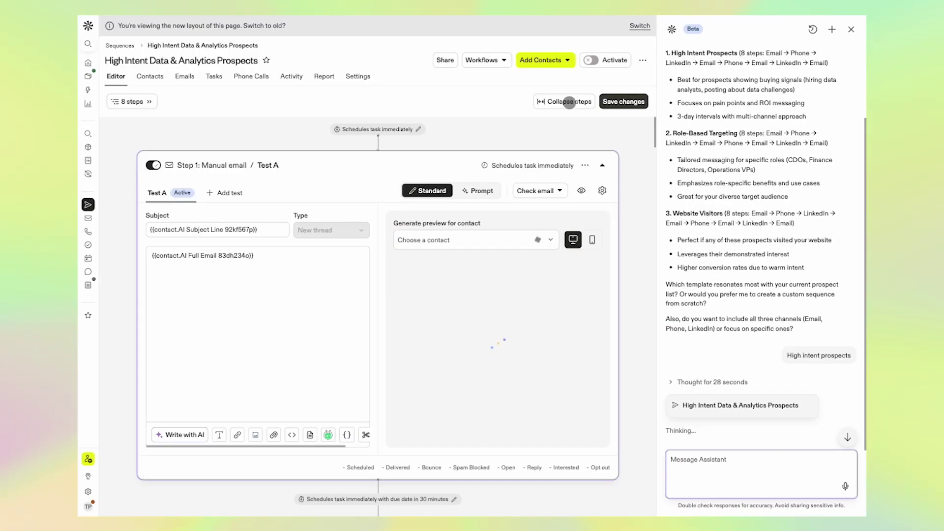
Open the new High Intent Data & Analytics Prospects sequence.
{"action": "left_click", "coordinate": [570, 102]}
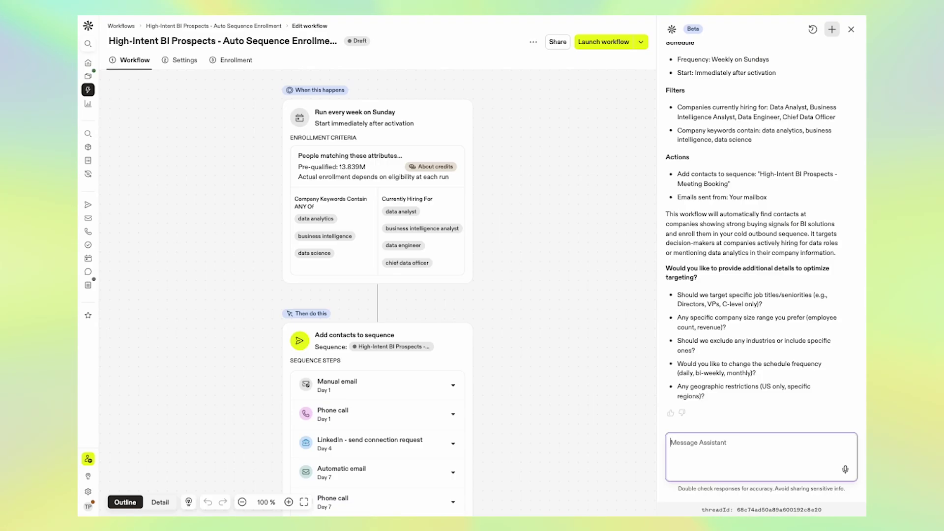
{"action": "scroll", "coordinate": [798, 353], "scroll_direction": "up", "scroll_amount": 8}
{"action": "scroll", "coordinate": [768, 296], "scroll_direction": "up", "scroll_amount": 5}
{"action": "scroll", "coordinate": [752, 259], "scroll_direction": "down", "scroll_amount": 4}
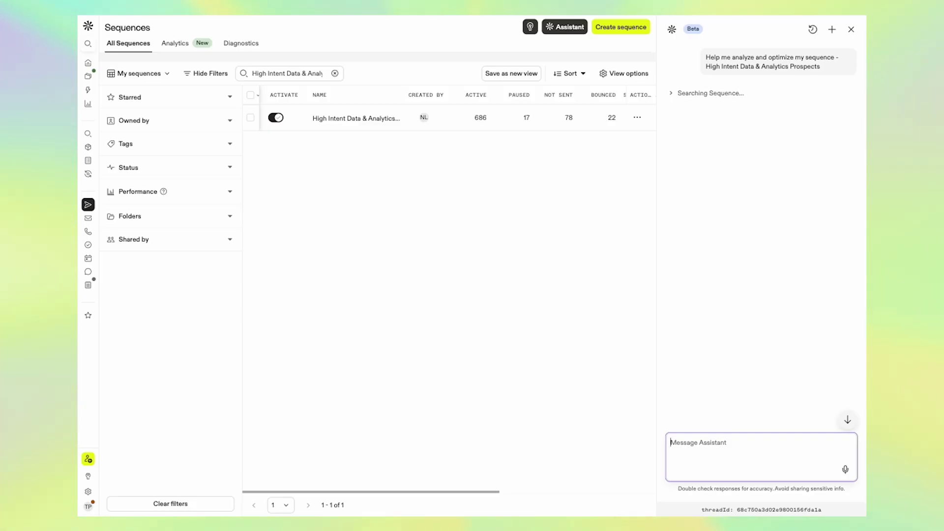
{"action": "type", "text": "Okay make these updates"}
Have the assistant apply its five optimization suggestions with 'Okay make these updates'.
{"action": "key", "text": "Return"}
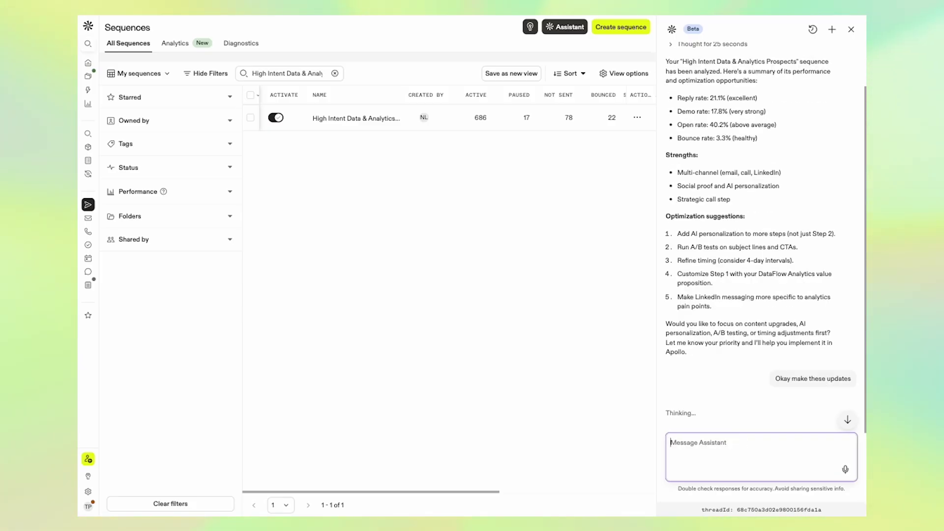